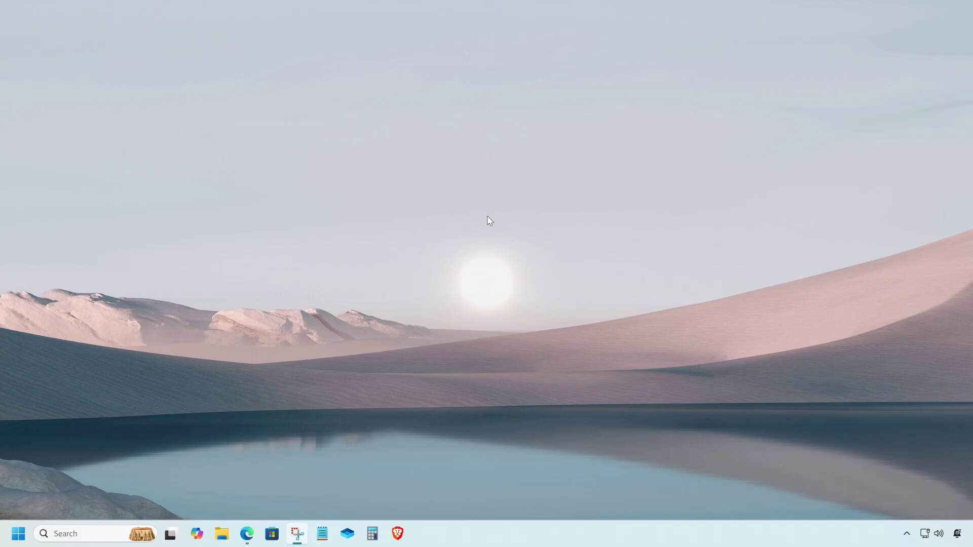
Open Windows Update in Settings and retry downloading the Windows 11, version 24H2 update.
right_click(17, 533)
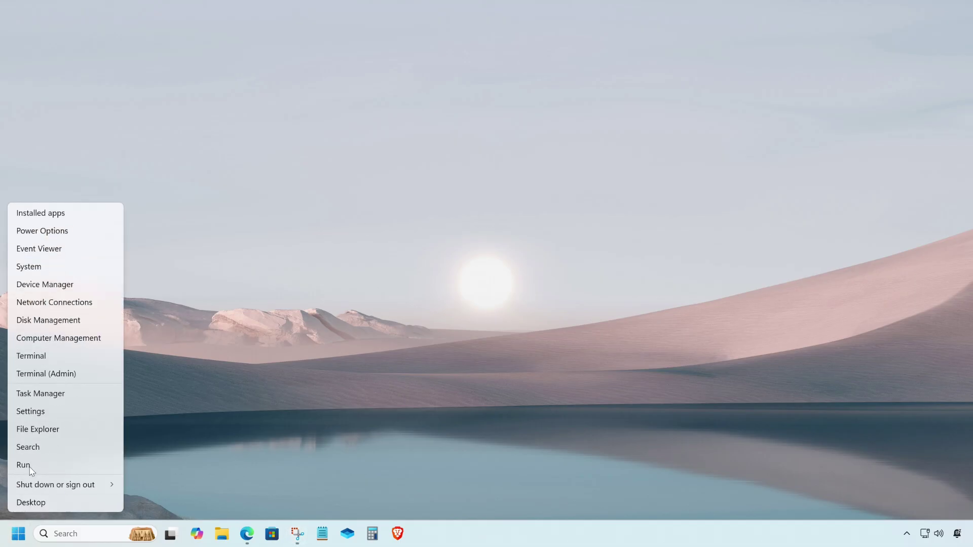
click(36, 411)
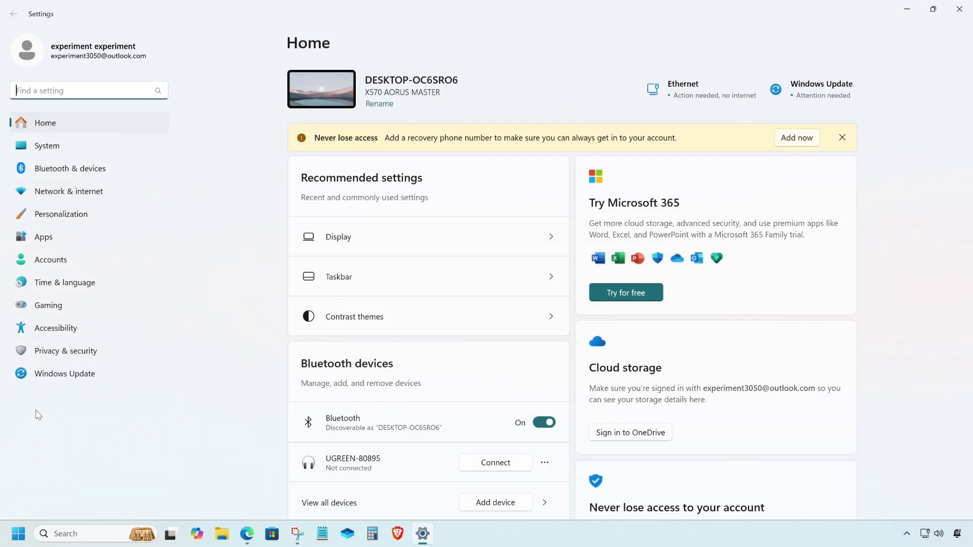
click(57, 377)
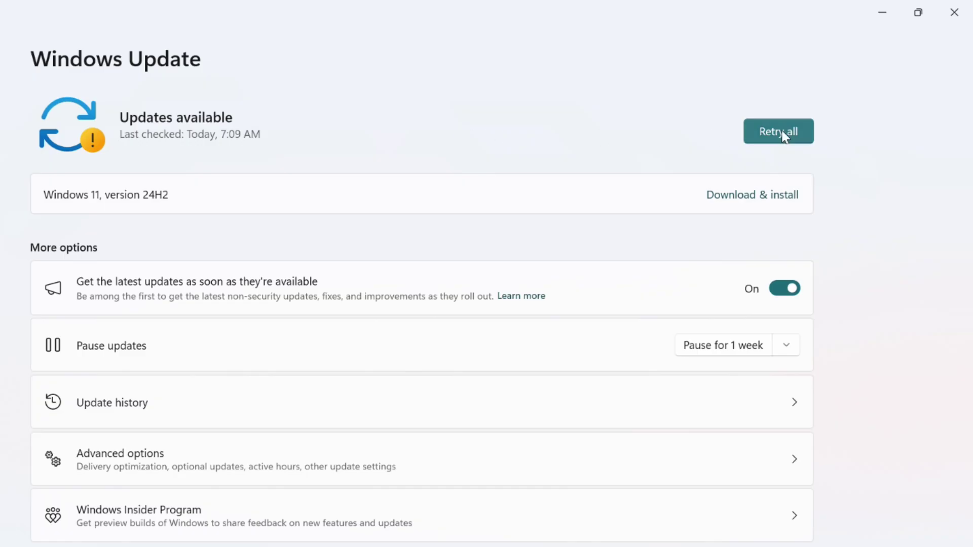
click(783, 131)
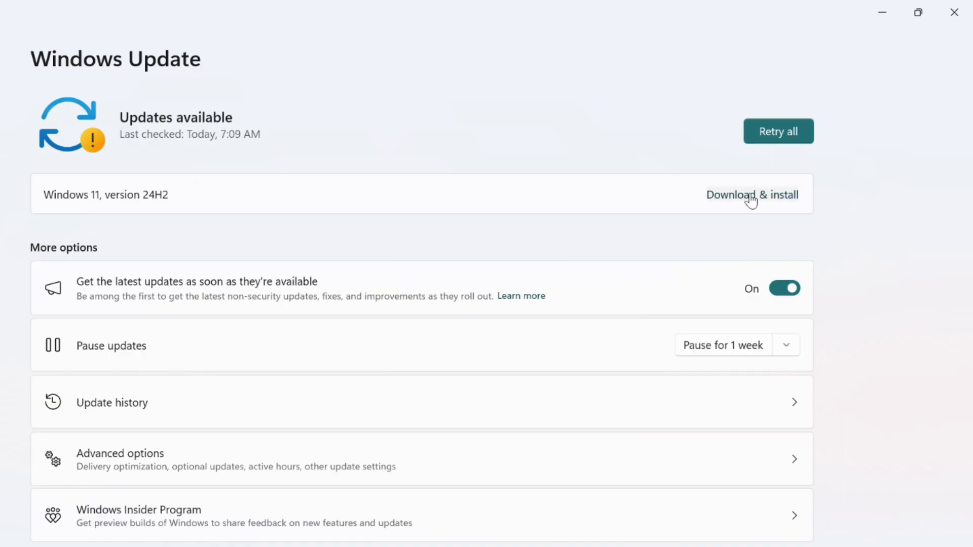
click(748, 198)
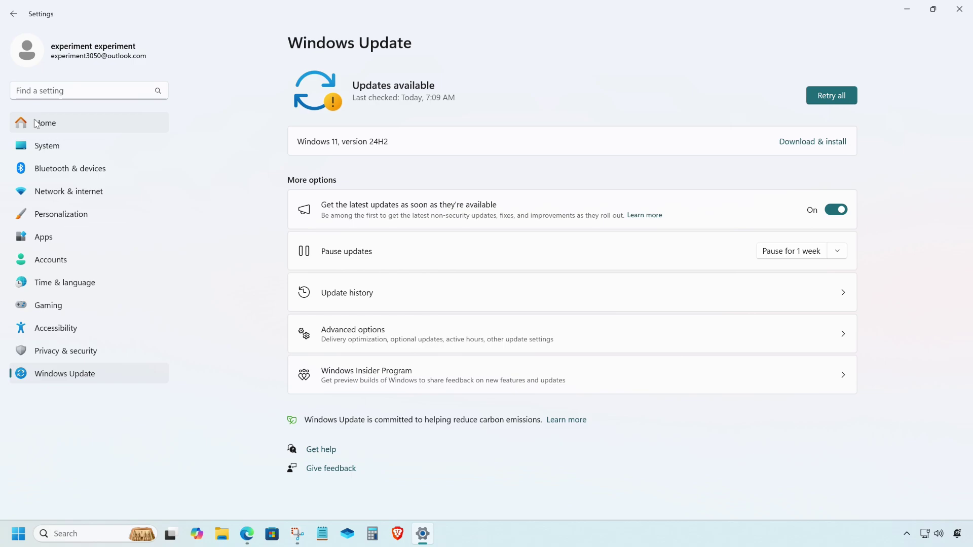
Read Windows 11 Pro version 23H2, build 22631.4890 on System > About, then close Settings.
click(36, 124)
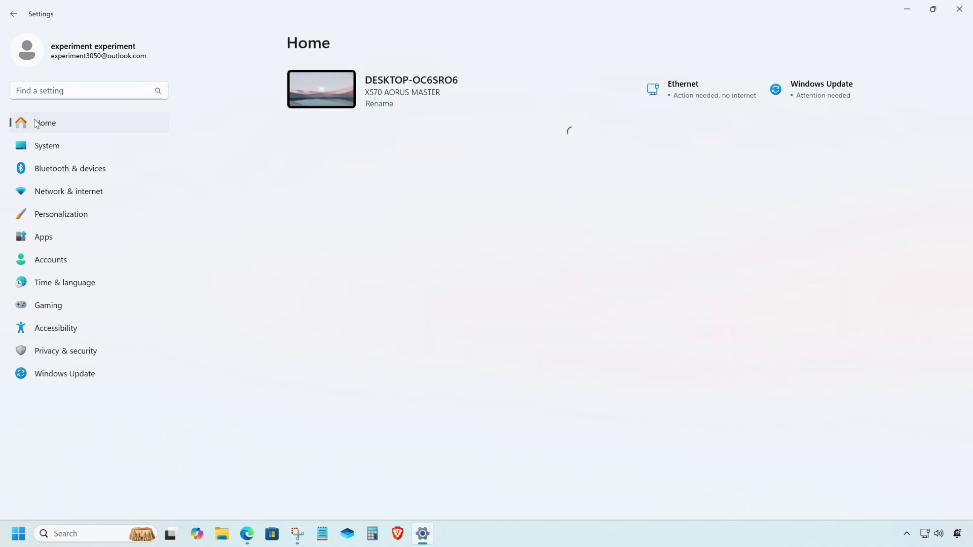
click(43, 146)
scroll(544, 371, down, 8)
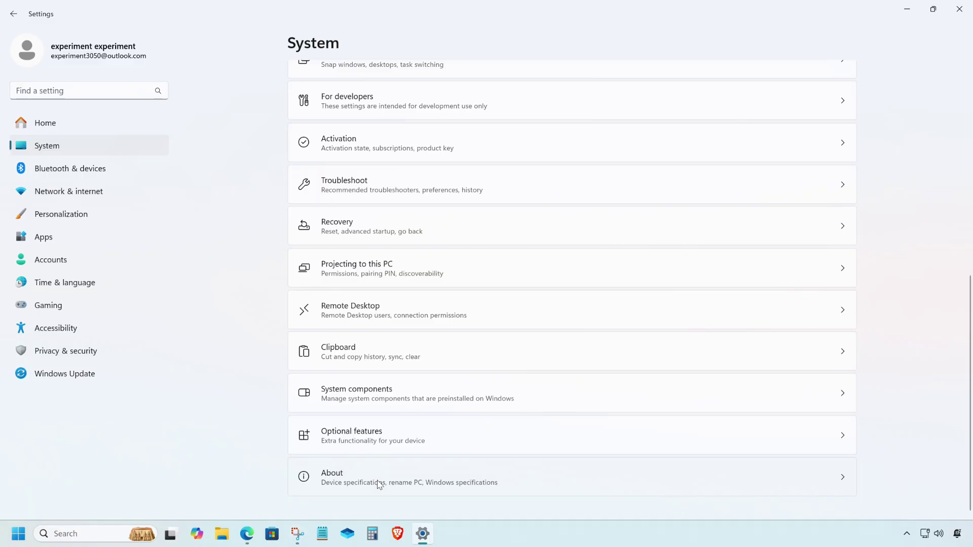
click(380, 483)
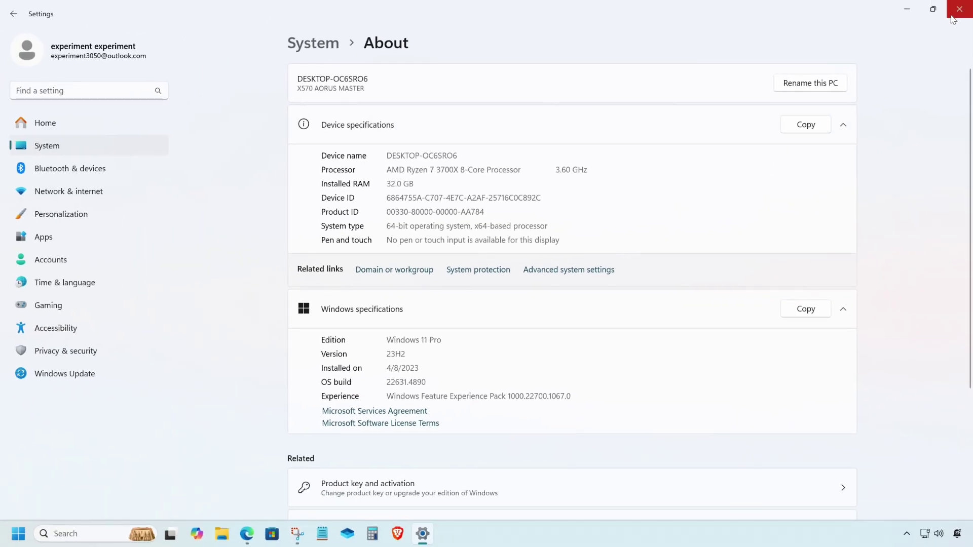
click(953, 15)
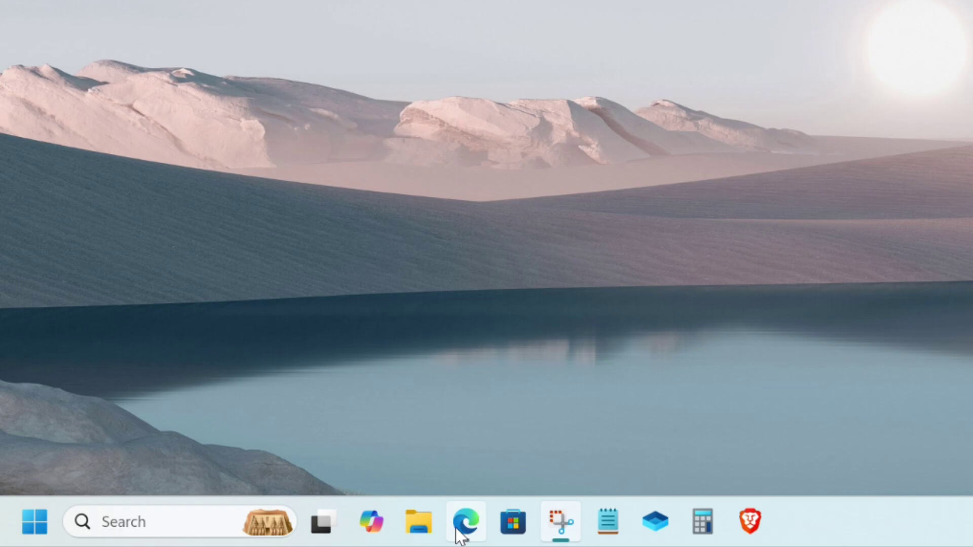
In Edge, select the Windows 11 multi-edition ISO for x64 devices and request its download.
click(247, 533)
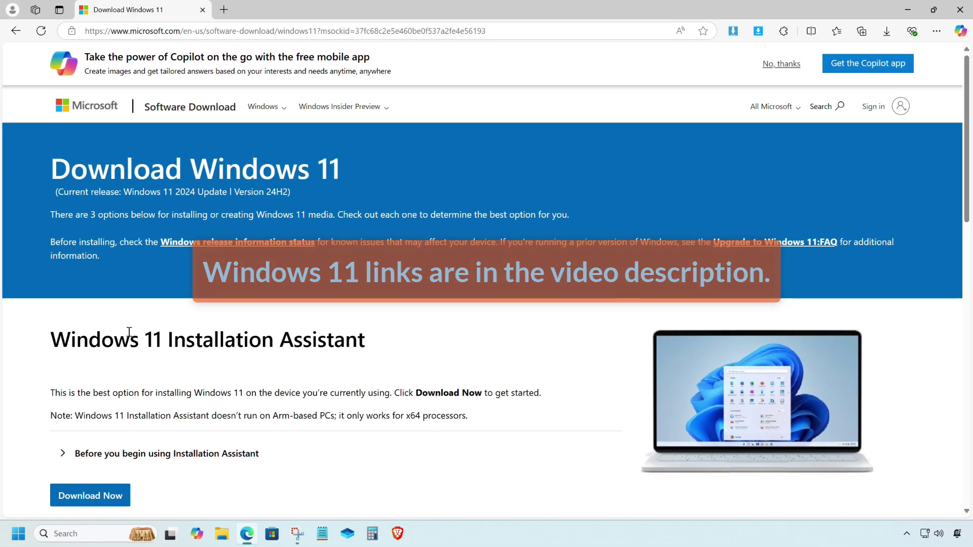
scroll(96, 358, down, 3)
scroll(93, 360, down, 6)
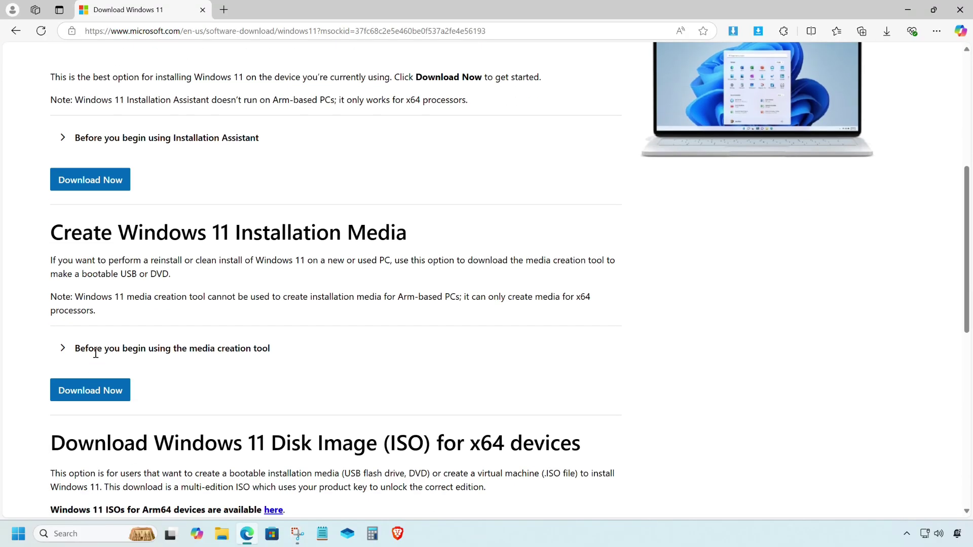
scroll(171, 335, down, 3)
scroll(132, 337, down, 2)
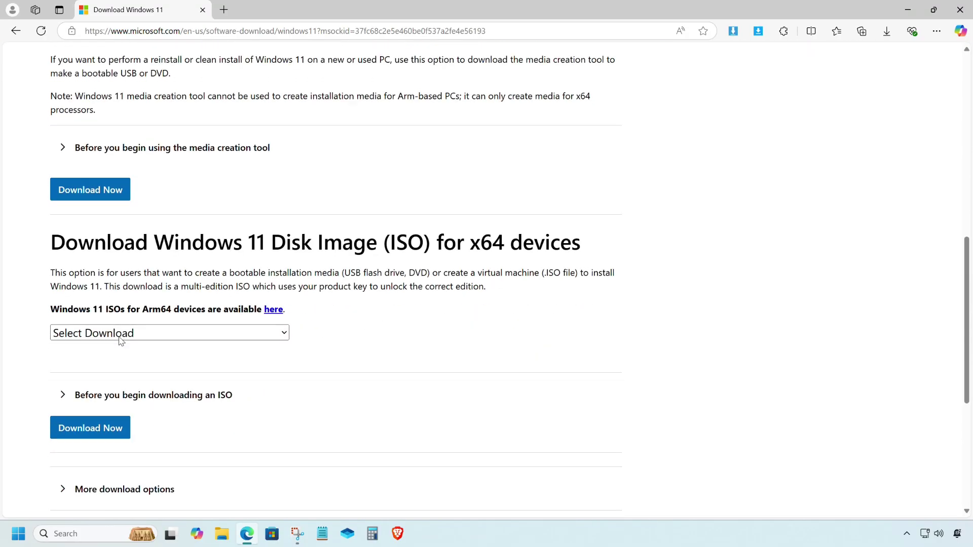
click(209, 279)
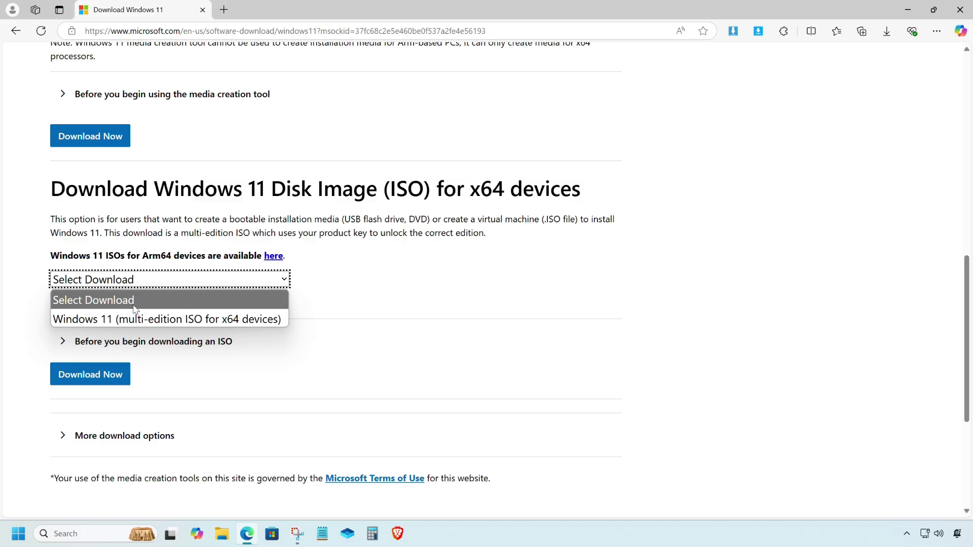
click(113, 320)
click(104, 376)
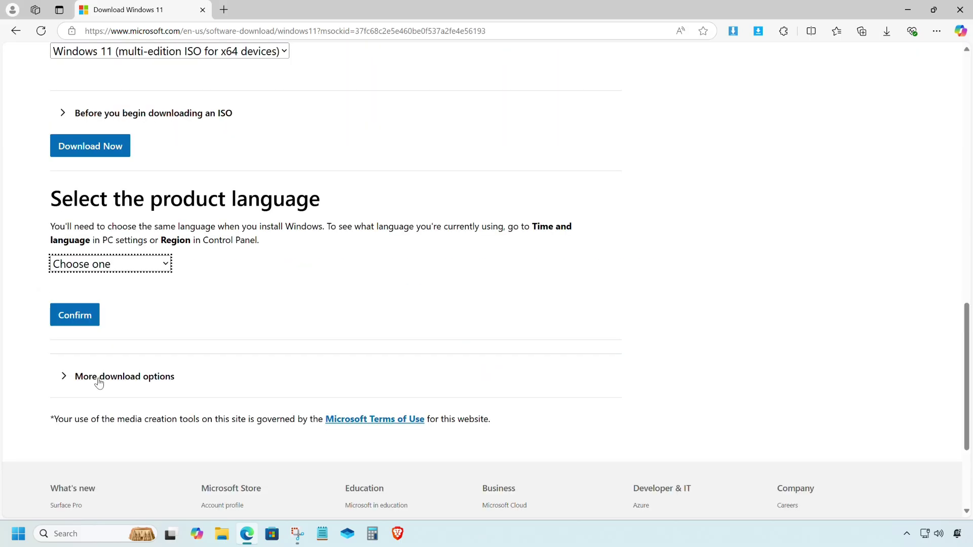
Choose English (United States) as the product language and start the 64-bit download.
click(133, 268)
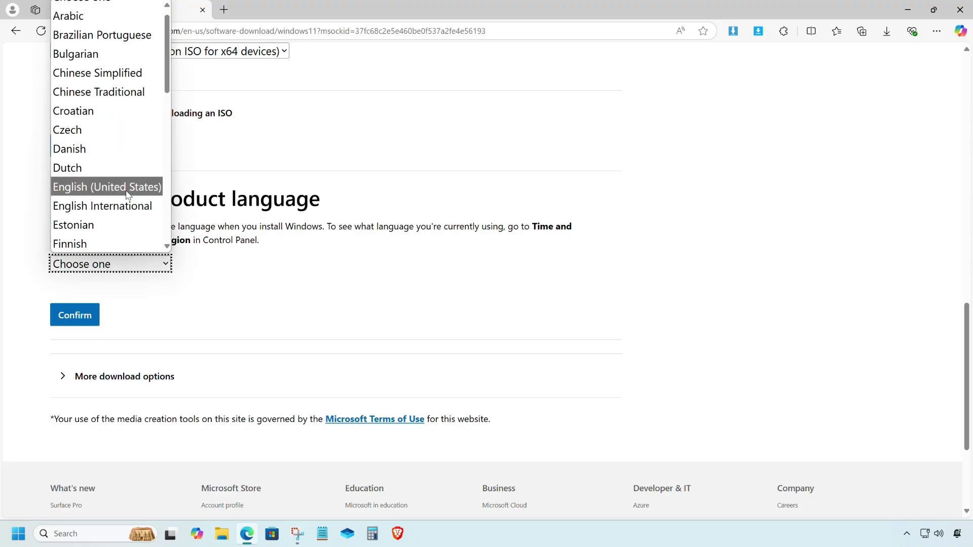
click(126, 188)
click(97, 321)
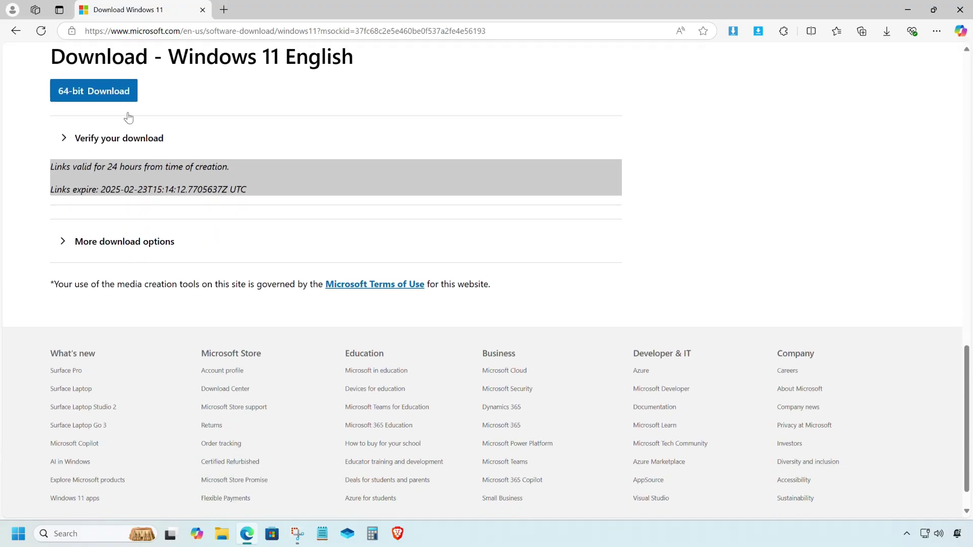
click(98, 92)
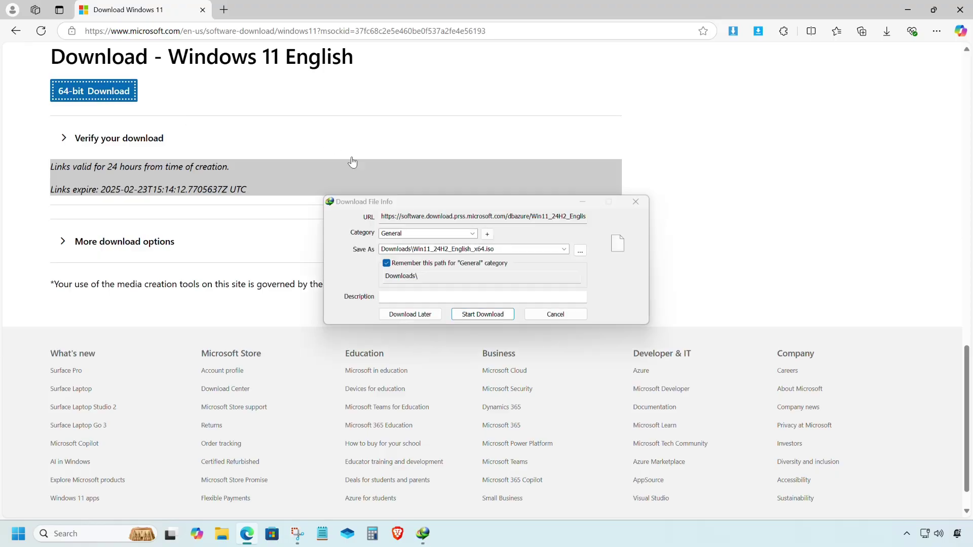
Download Win11_24H2_English_x64.iso (5.41 GB) into the Downloads folder.
click(482, 315)
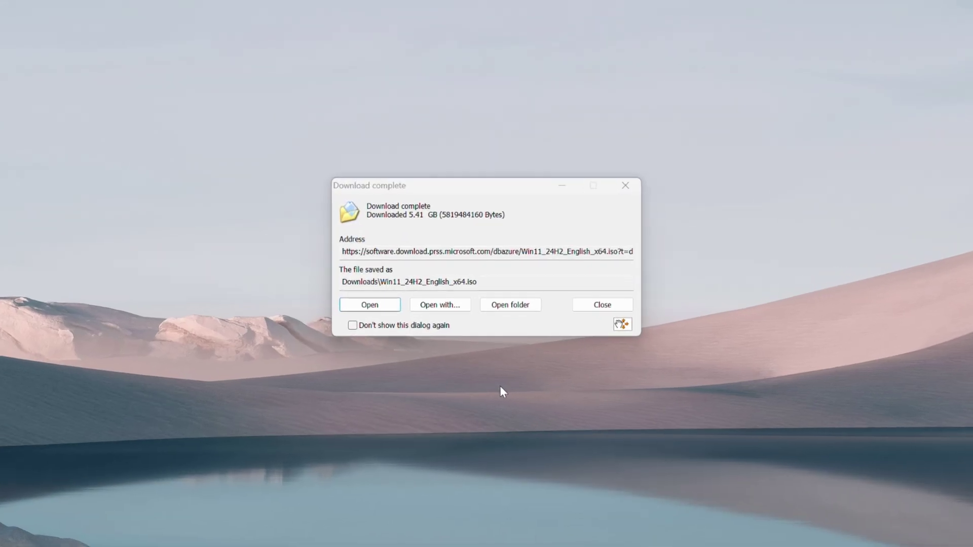
Mount the ISO as DVD Drive (G:) with Windows Explorer and run its setup.exe.
click(383, 307)
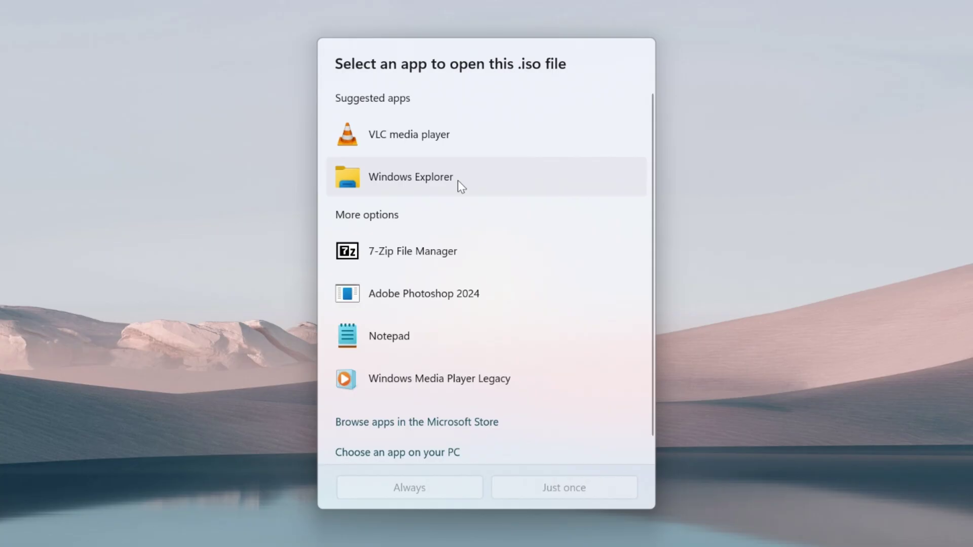
click(429, 181)
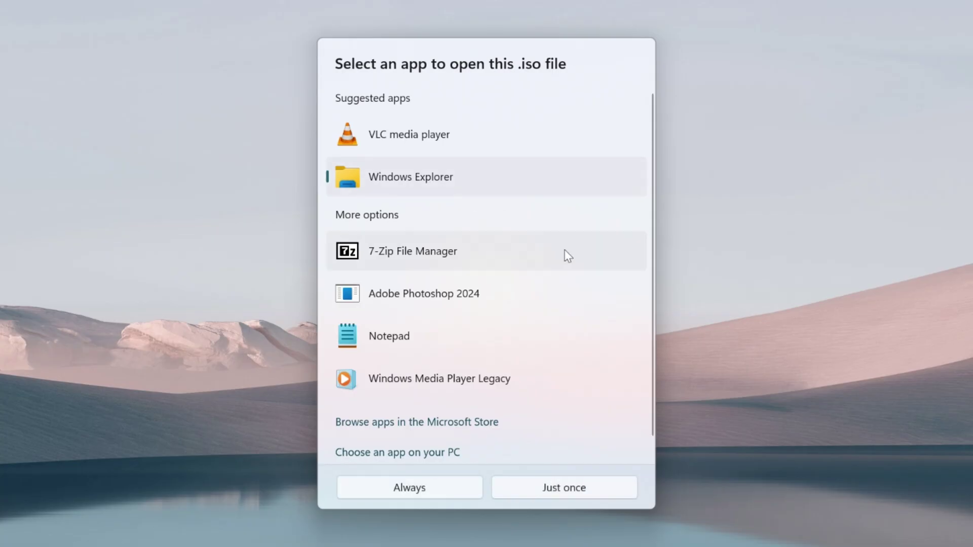
click(553, 487)
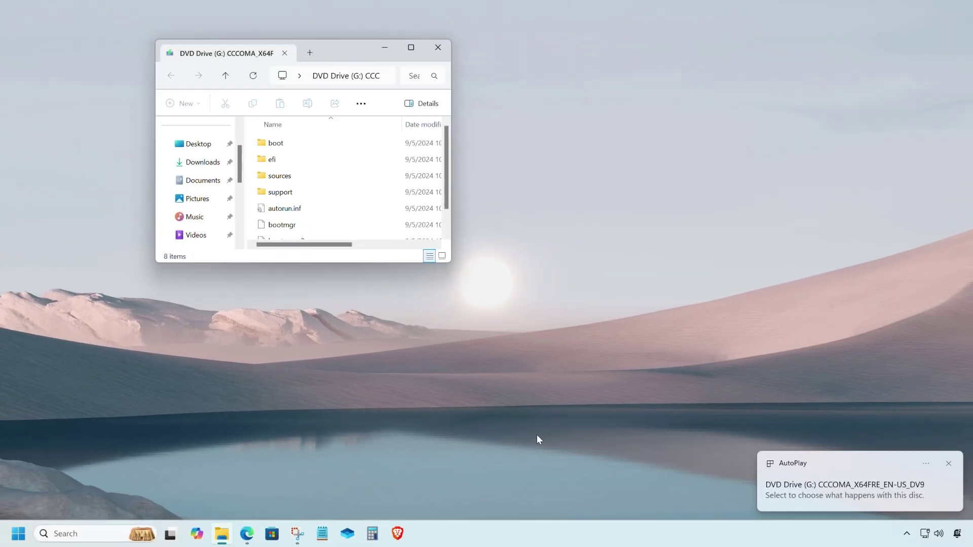
click(411, 47)
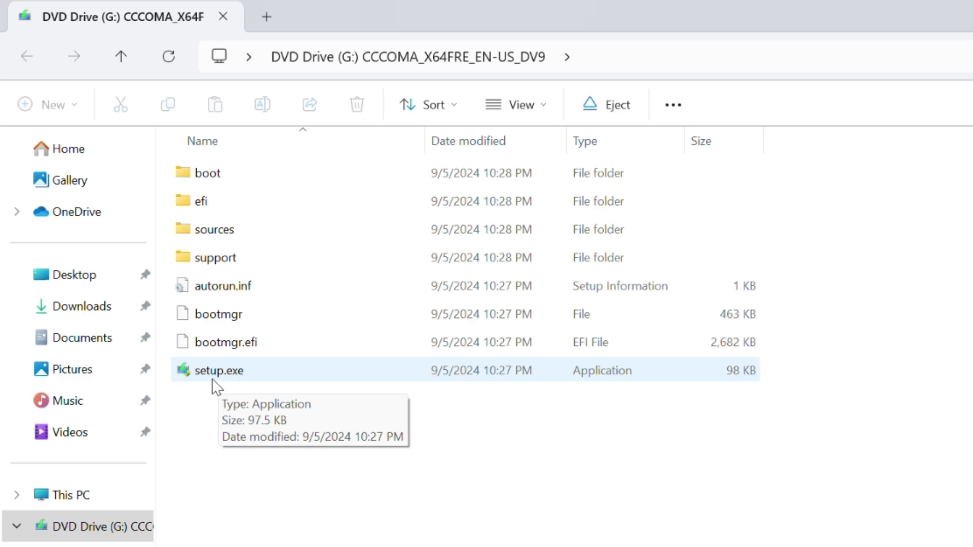
double_click(212, 378)
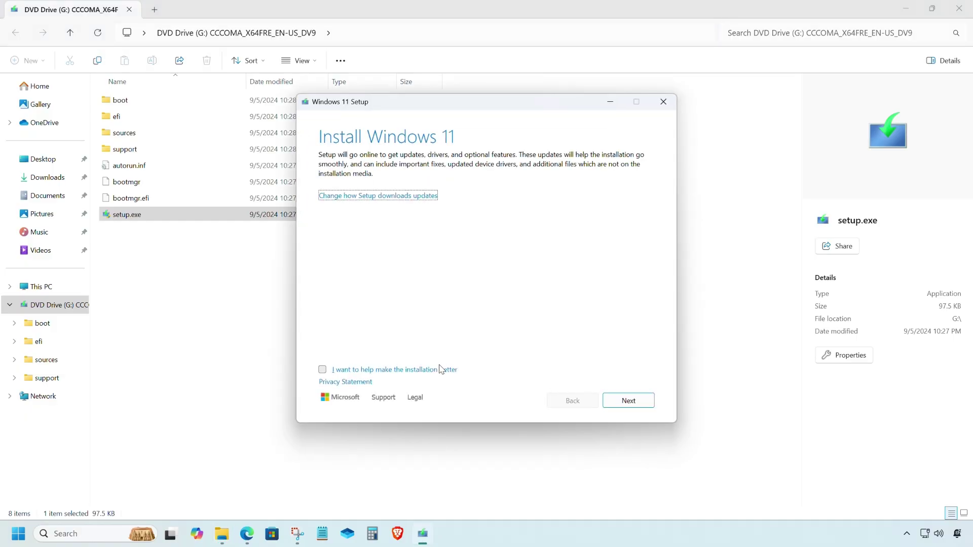
Set Setup to skip downloading updates ('Not right now') and accept the license terms.
click(904, 11)
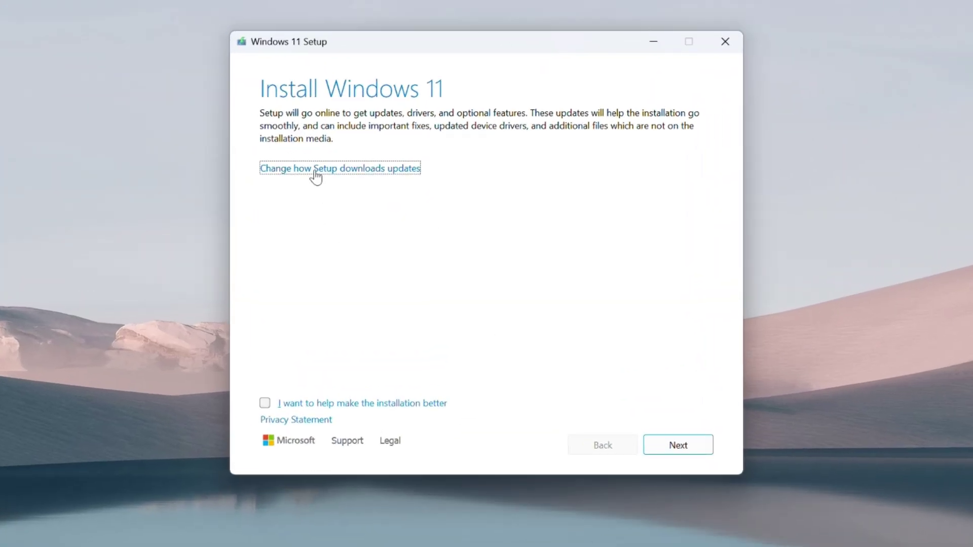
click(315, 173)
click(285, 215)
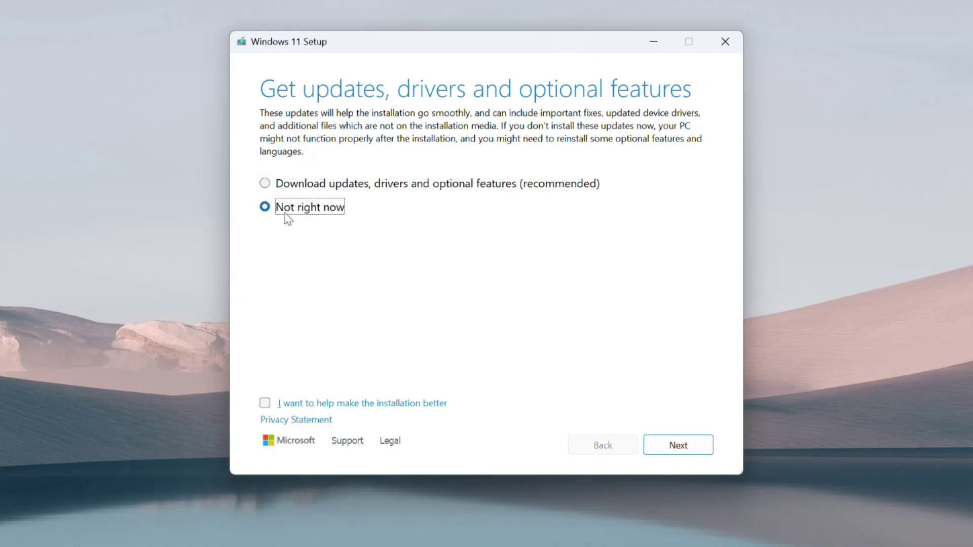
click(683, 445)
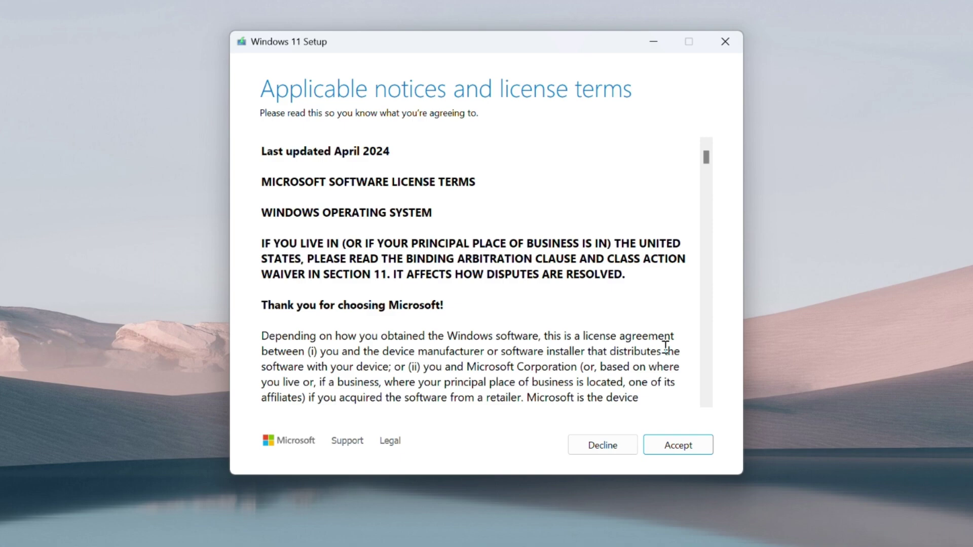
click(677, 445)
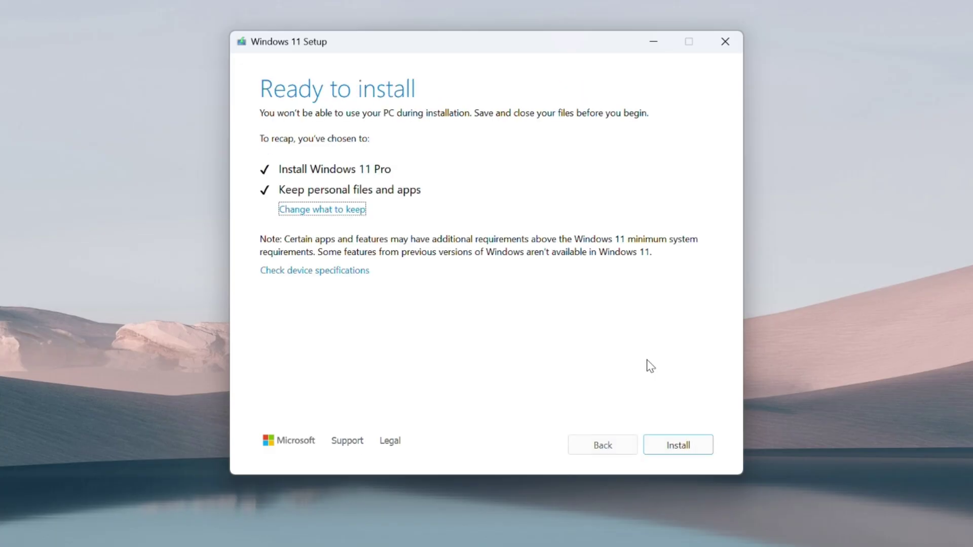
Keep personal files and apps and start the Windows 11 upgrade installation.
click(348, 211)
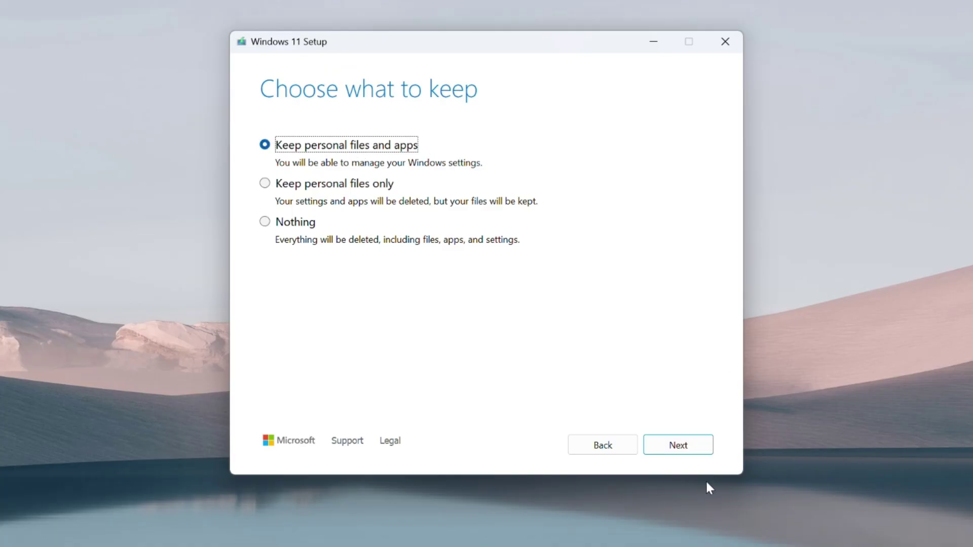
click(681, 445)
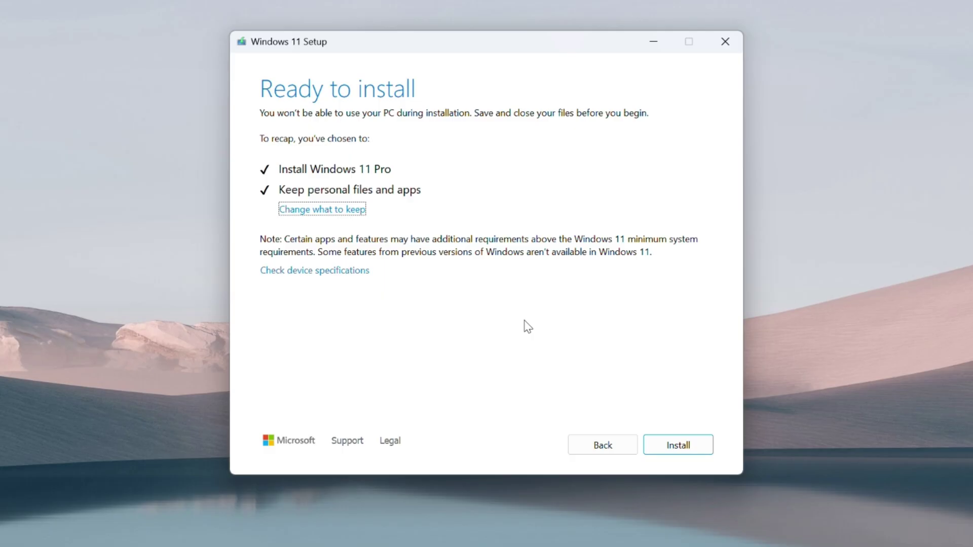
click(677, 445)
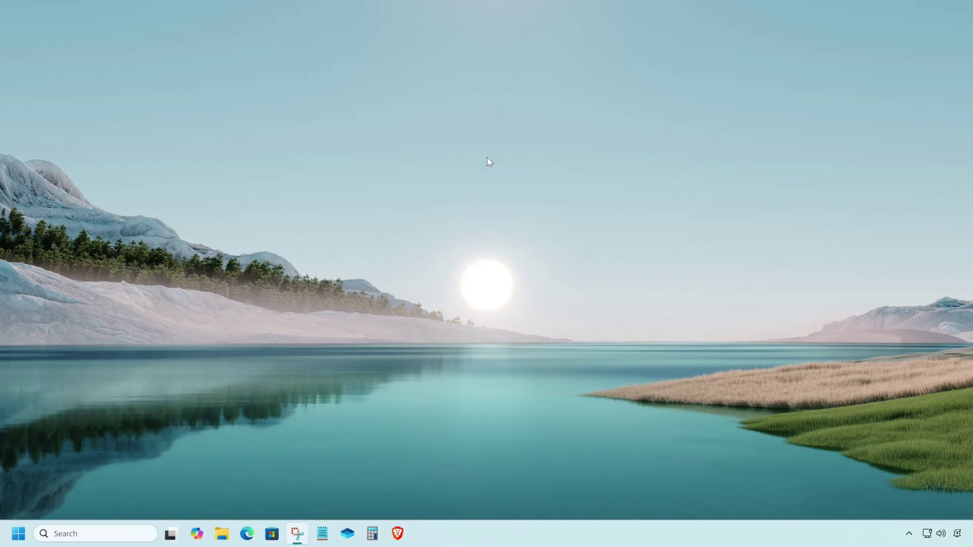
Check that System > About shows Windows 11 Pro version 24H2, build 26100.1742.
right_click(14, 541)
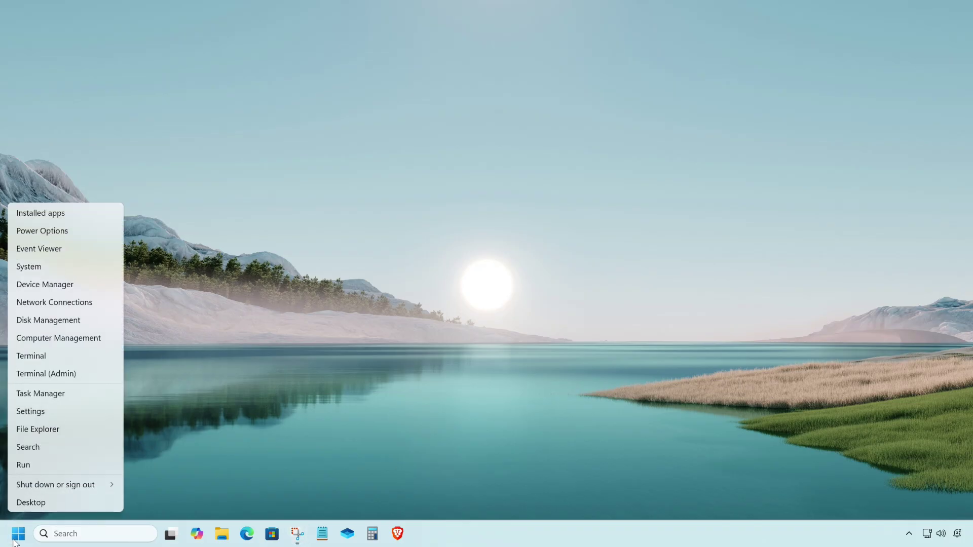
click(30, 412)
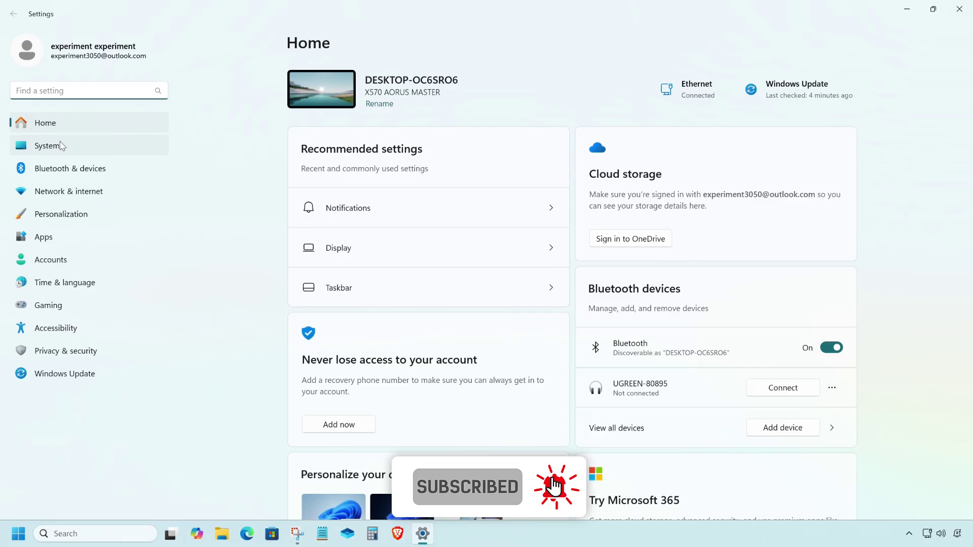
click(60, 146)
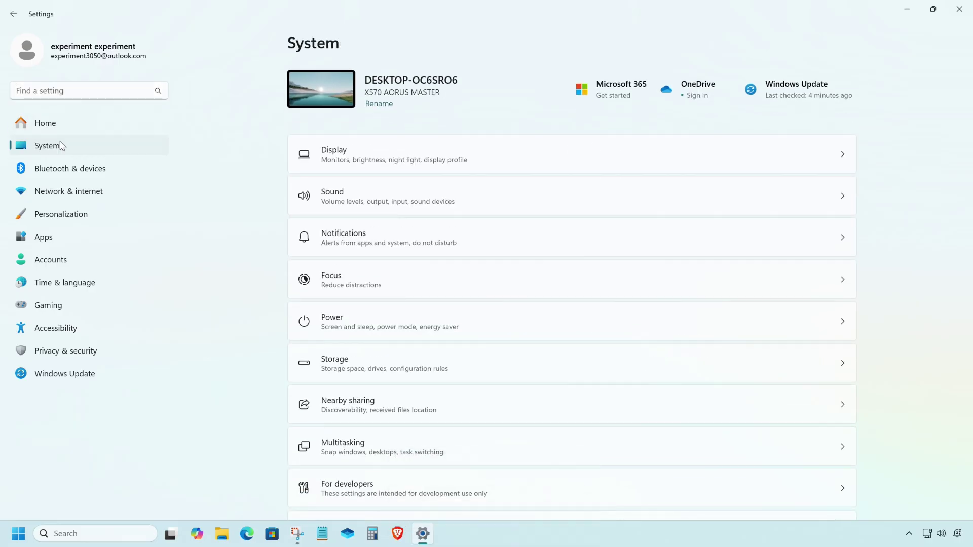
scroll(446, 404, down, 8)
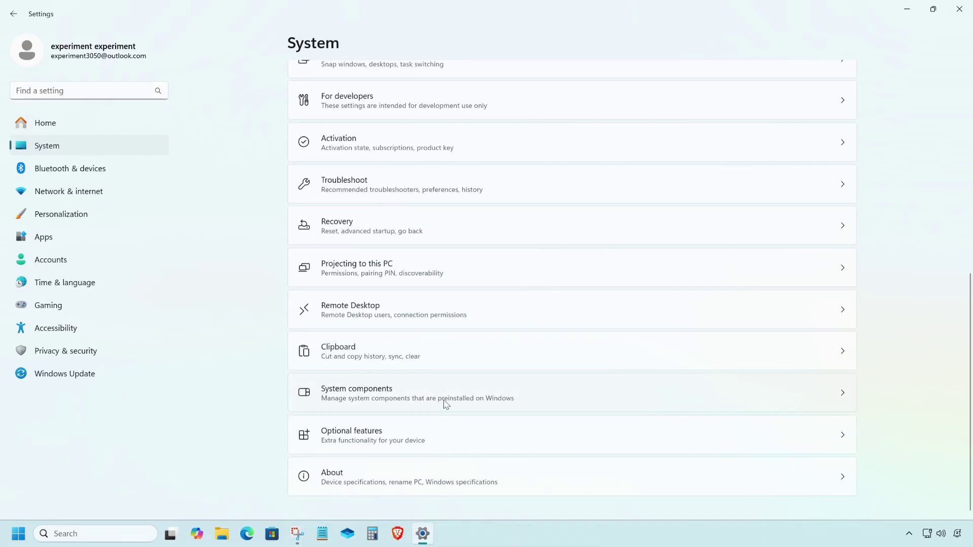
click(377, 475)
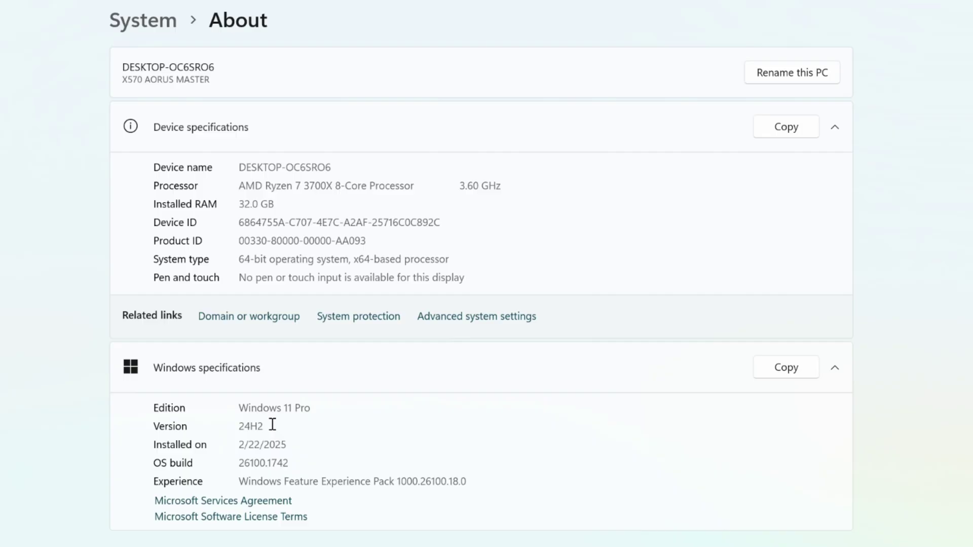
drag(272, 425, 236, 426)
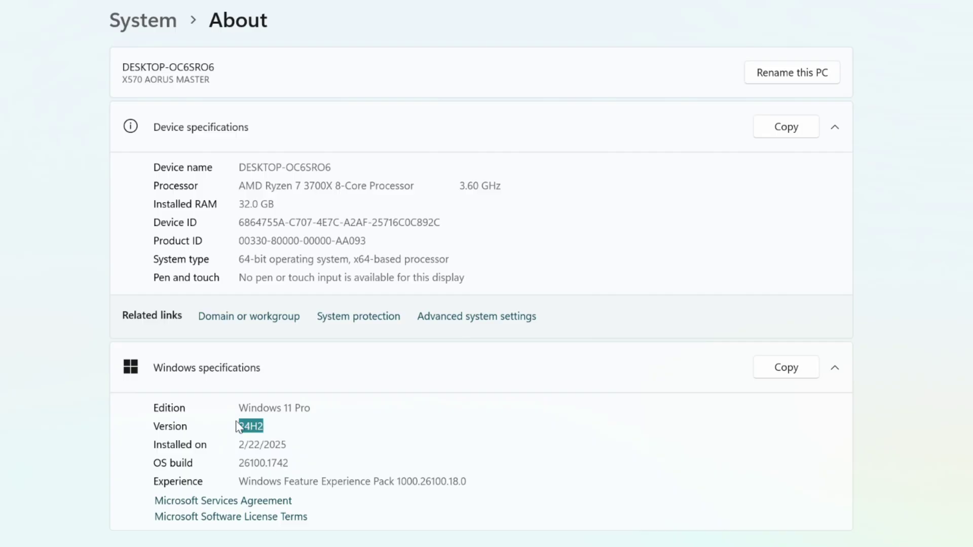
click(404, 426)
click(958, 18)
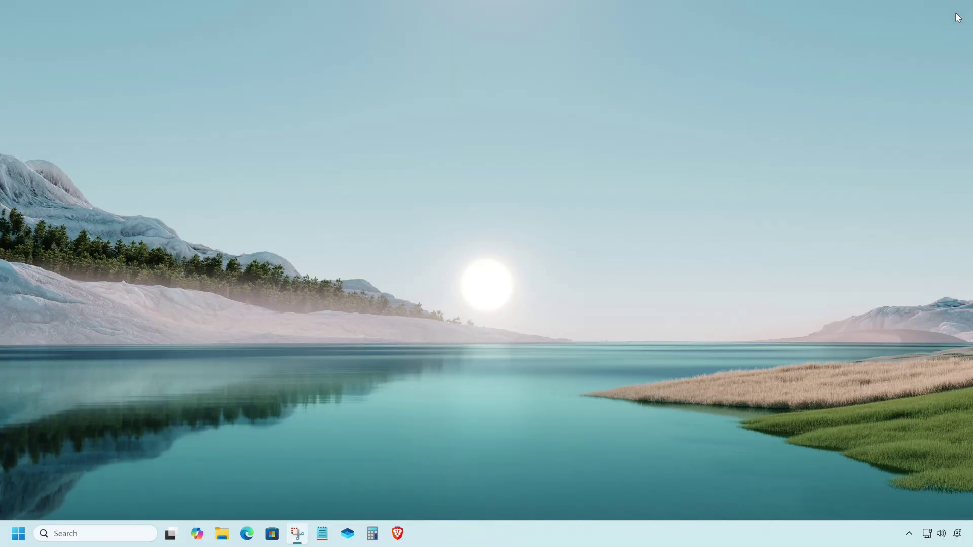